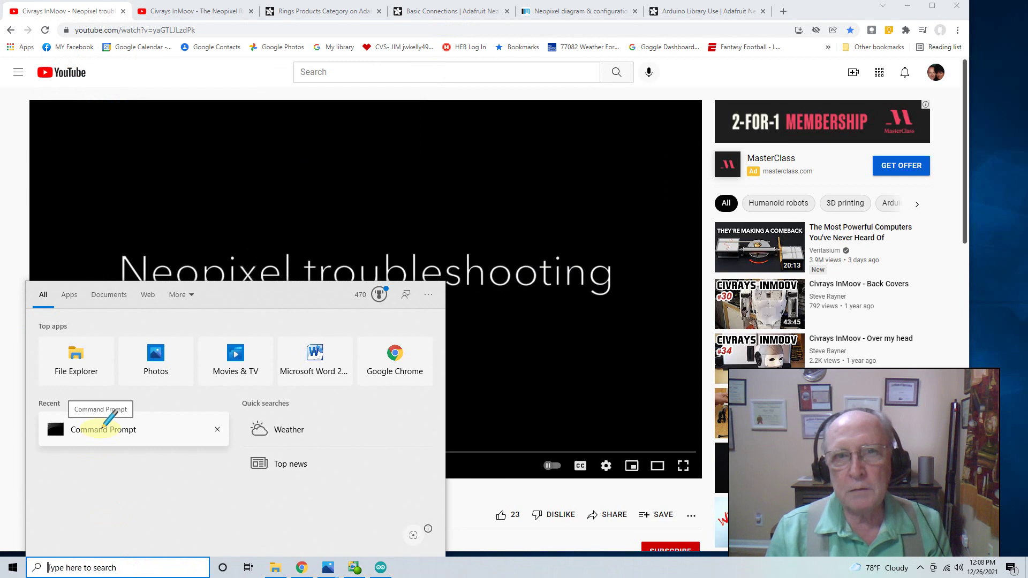
Launch MyRobotLab by running the startup command in Command Prompt.
{"action": "left_click", "coordinate": [104, 427]}
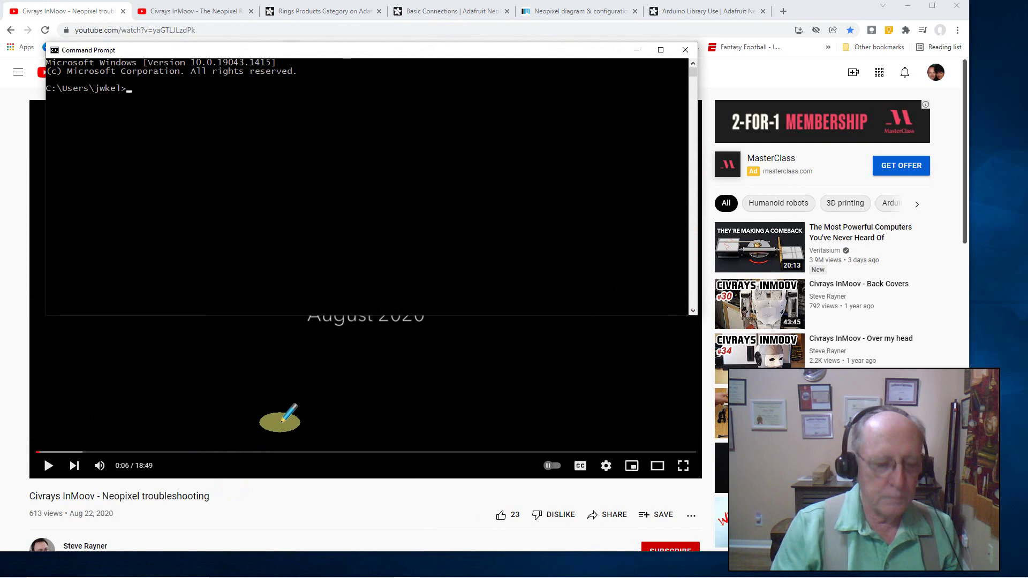
{"action": "type", "text": "startup"}
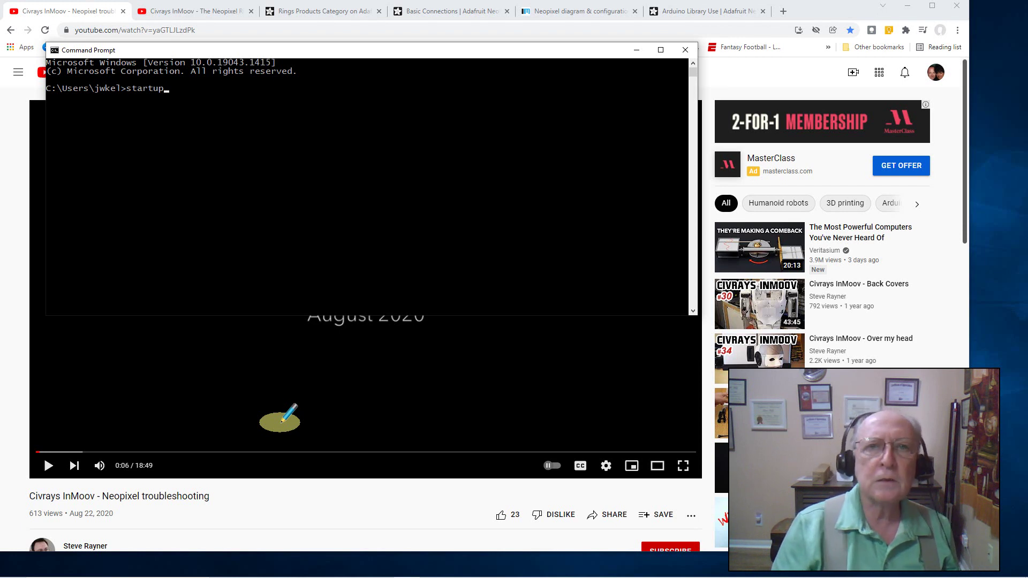
{"action": "key", "text": "Return"}
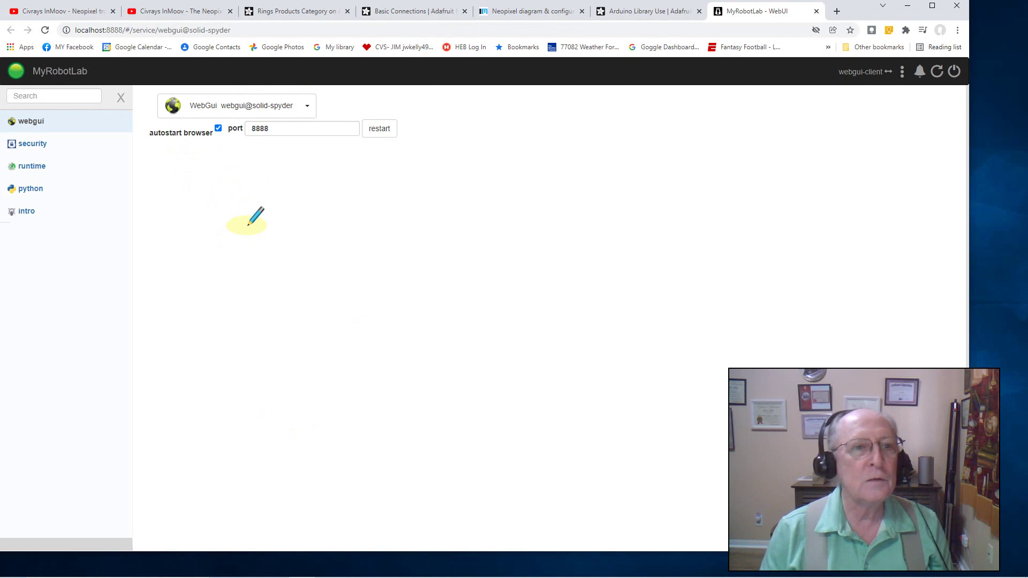
Start the InMoov service from the MyRobotLab intro page.
{"action": "left_click", "coordinate": [35, 163]}
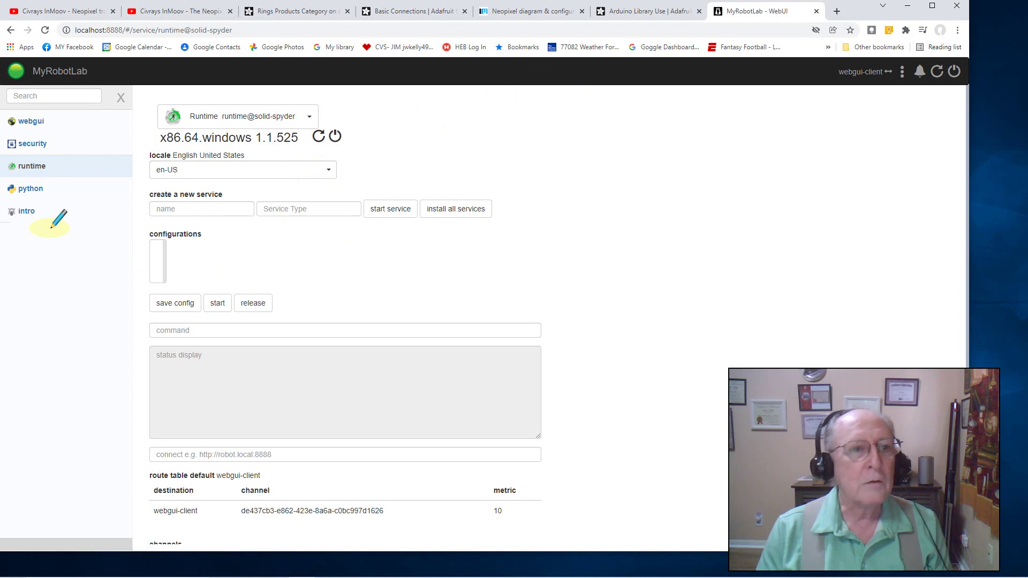
{"action": "left_click", "coordinate": [32, 209]}
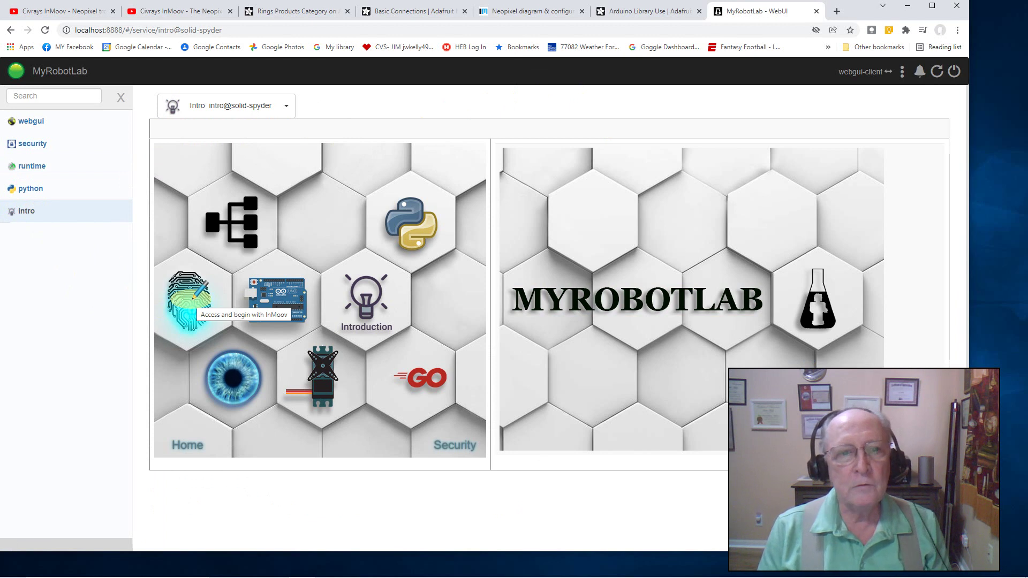
{"action": "left_click", "coordinate": [193, 298]}
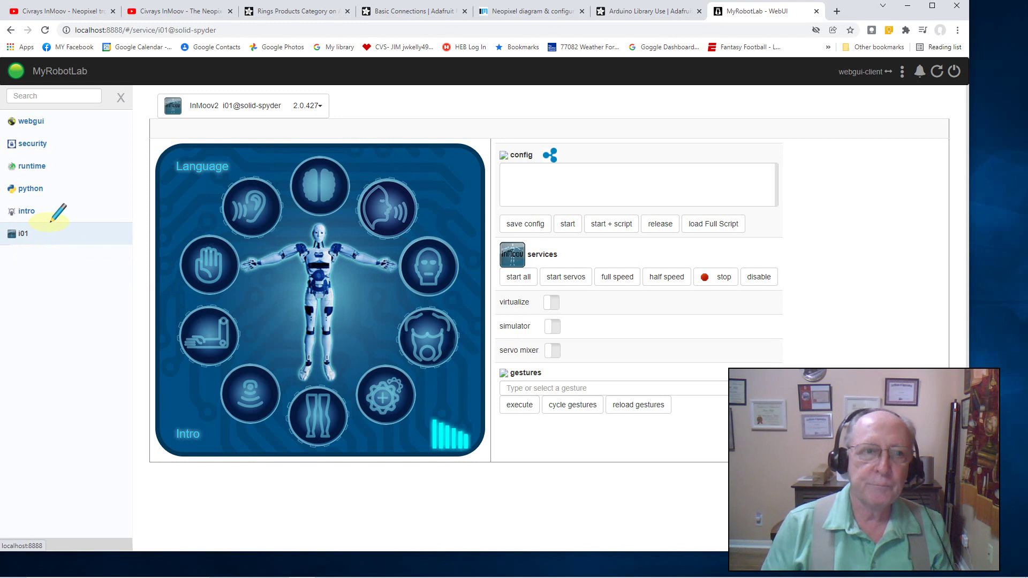
Create and start a new service named nano of type Arduino in the runtime service.
{"action": "left_click", "coordinate": [32, 165]}
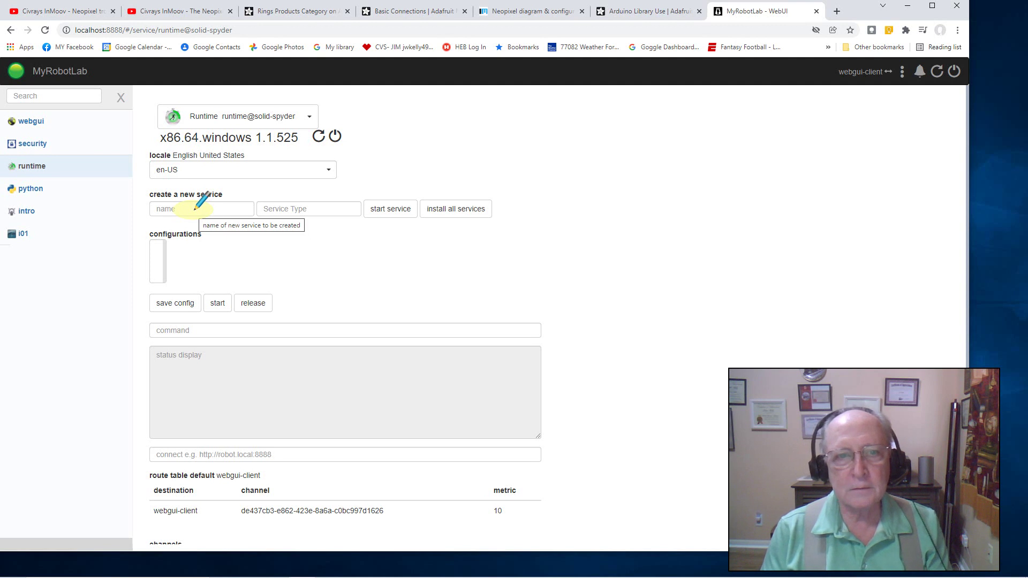
{"action": "left_click", "coordinate": [168, 208]}
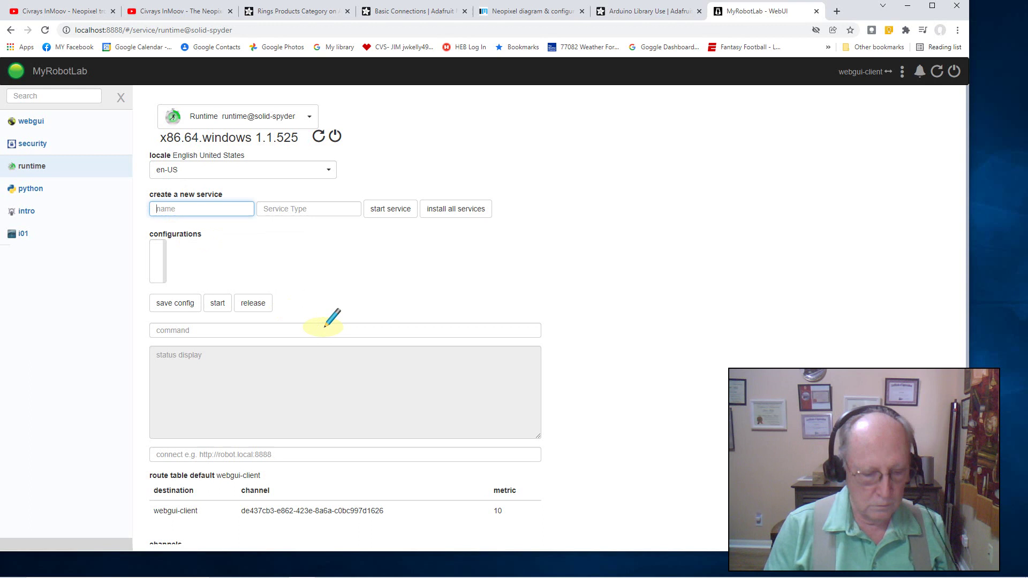
{"action": "type", "text": "nano"}
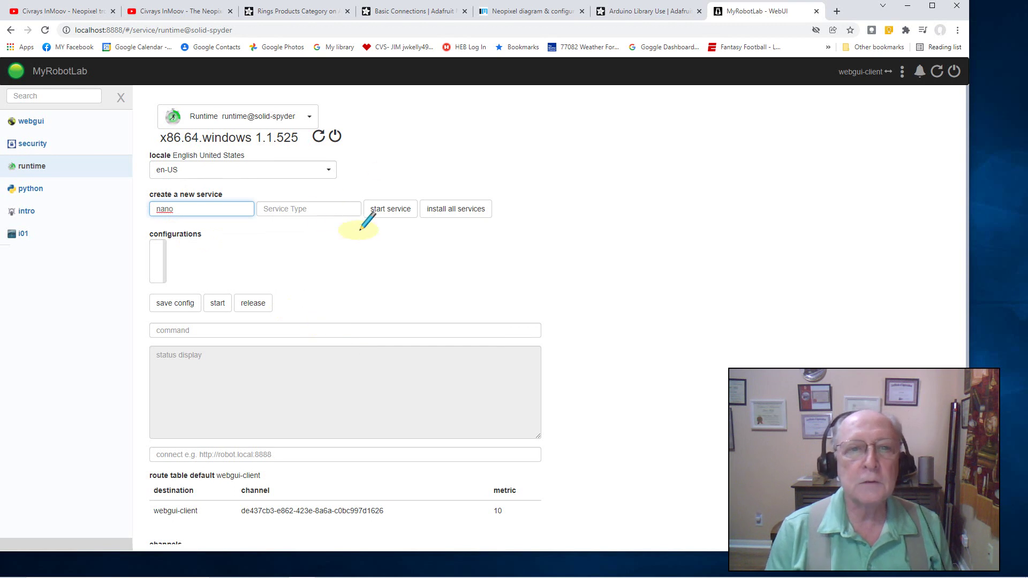
{"action": "left_click", "coordinate": [325, 208]}
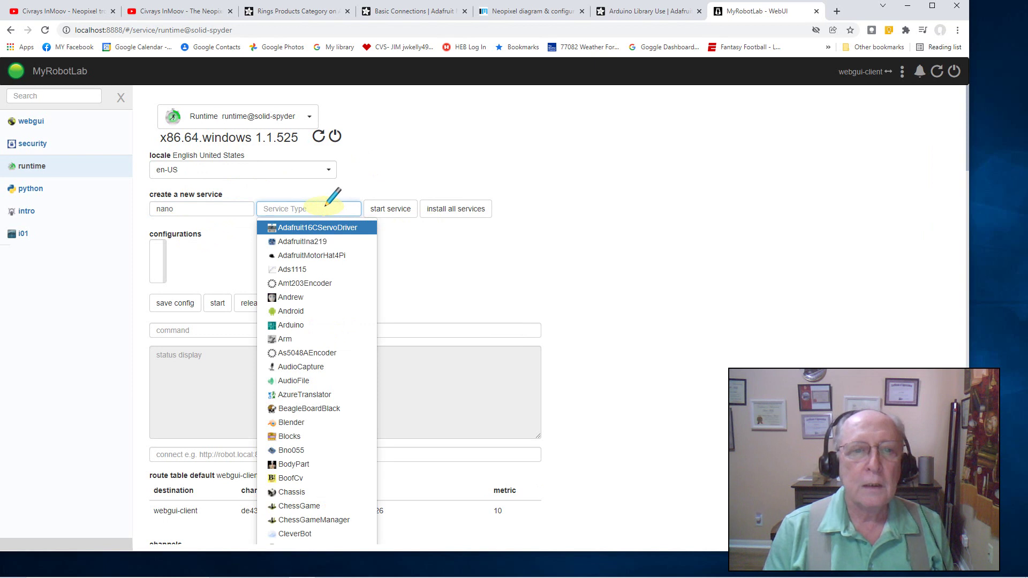
{"action": "left_click", "coordinate": [310, 324]}
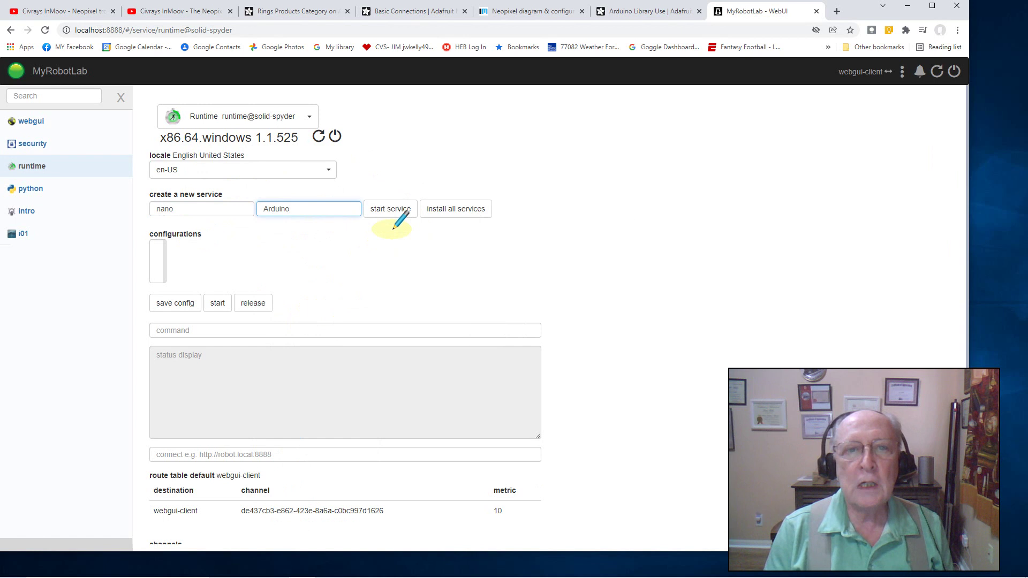
{"action": "left_click", "coordinate": [391, 208]}
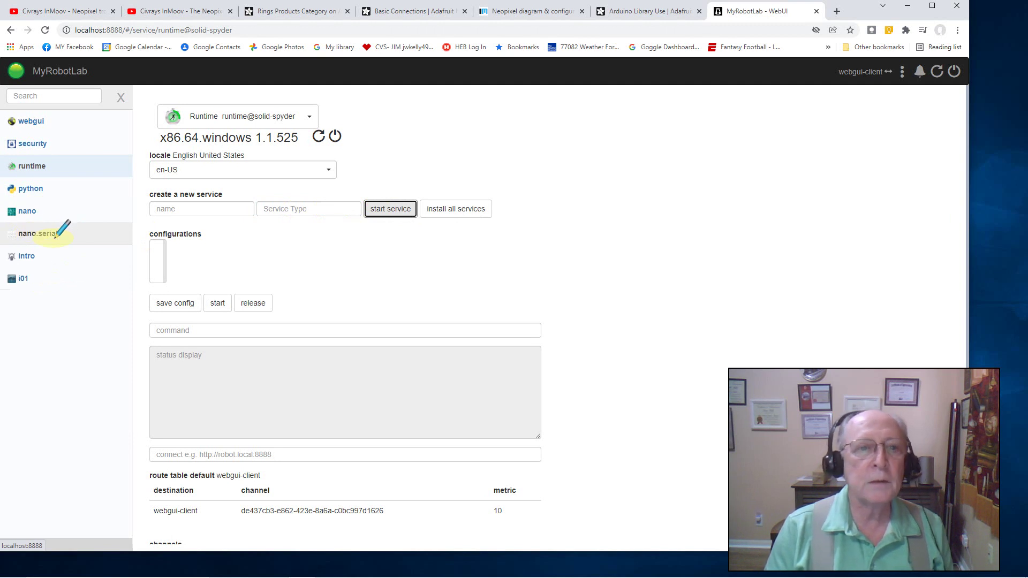
{"action": "left_click", "coordinate": [228, 209]}
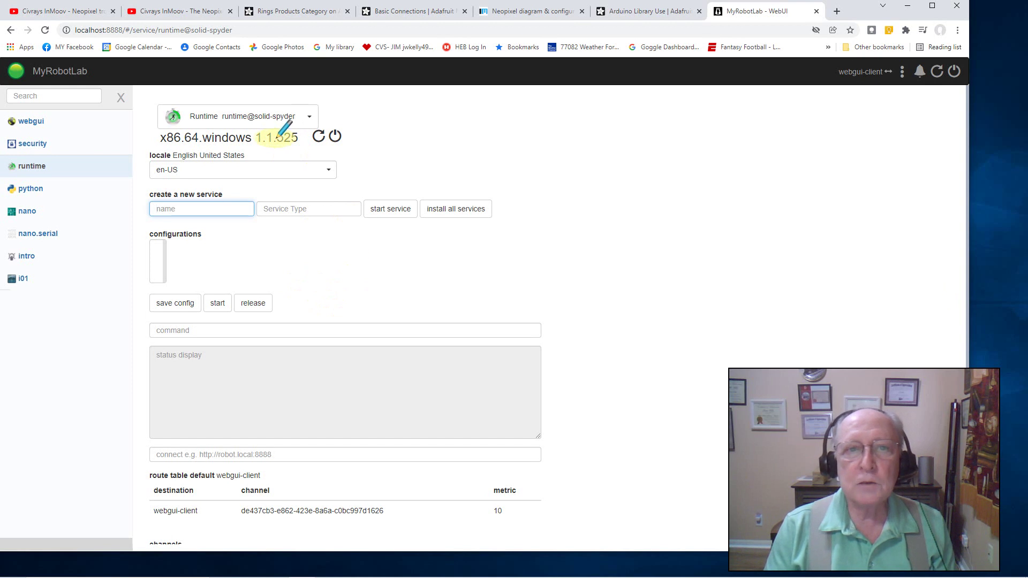
{"action": "left_click_drag", "start_coordinate": [276, 138], "coordinate": [302, 138]}
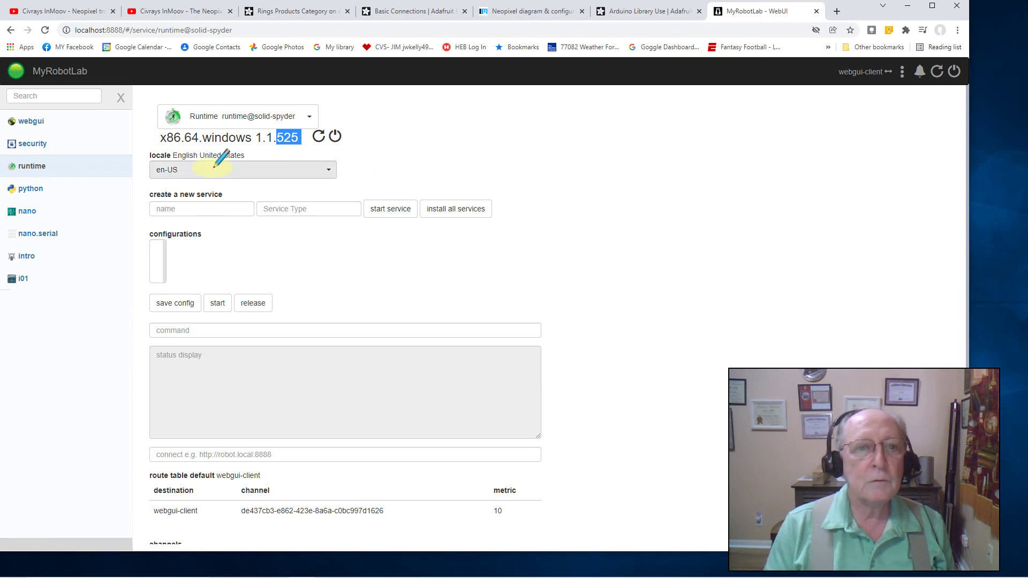
{"action": "left_click", "coordinate": [220, 208]}
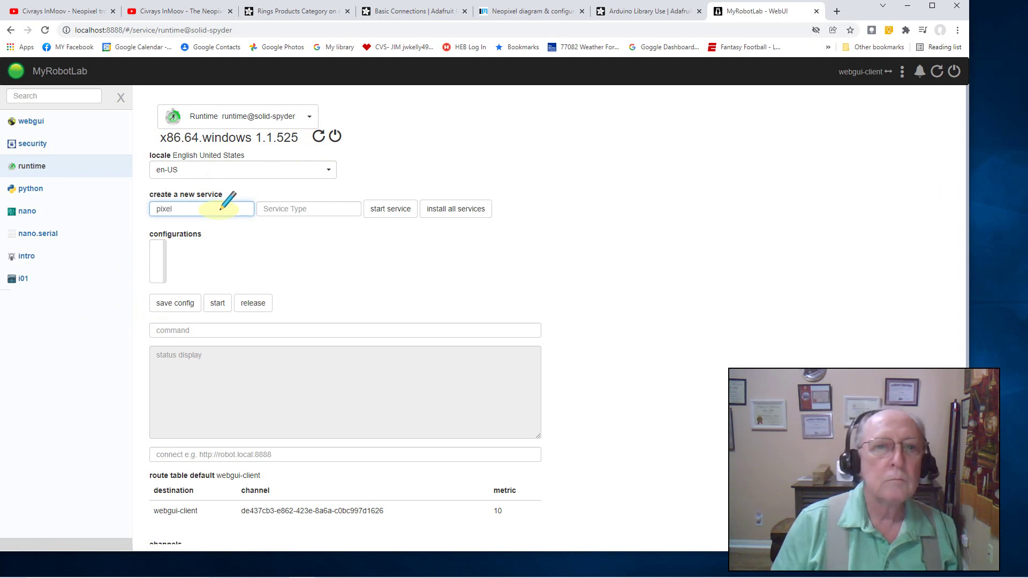
{"action": "left_click", "coordinate": [284, 208]}
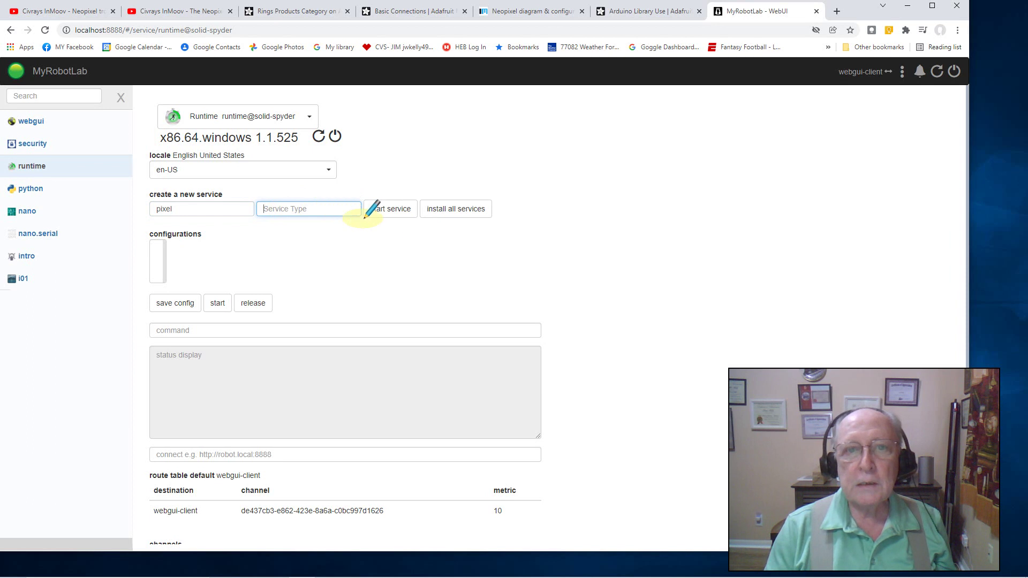
Reload the page, then create and start a runtime service named pixel of type NeoPixel.
{"action": "right_click", "coordinate": [385, 248]}
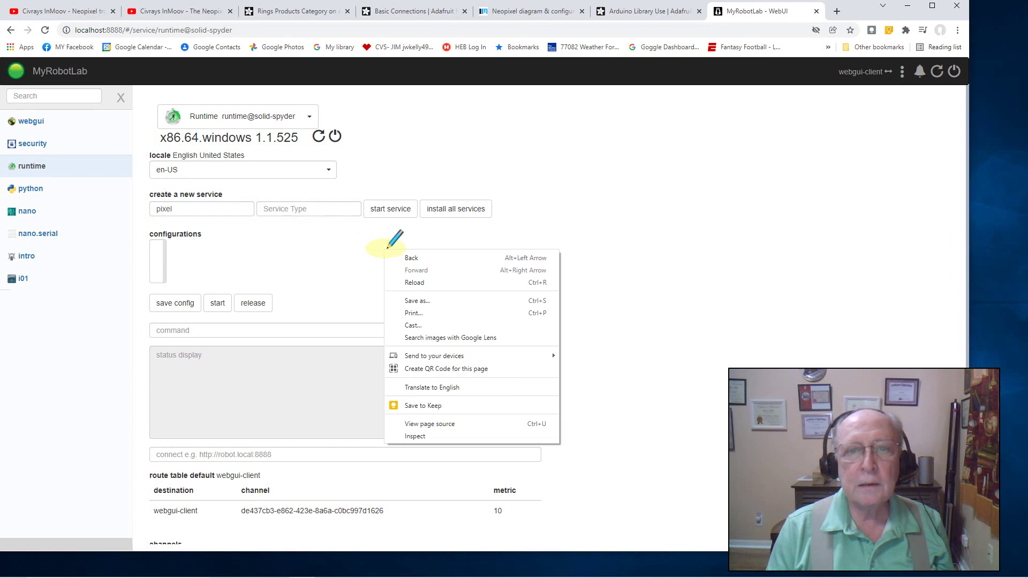
{"action": "left_click", "coordinate": [421, 280]}
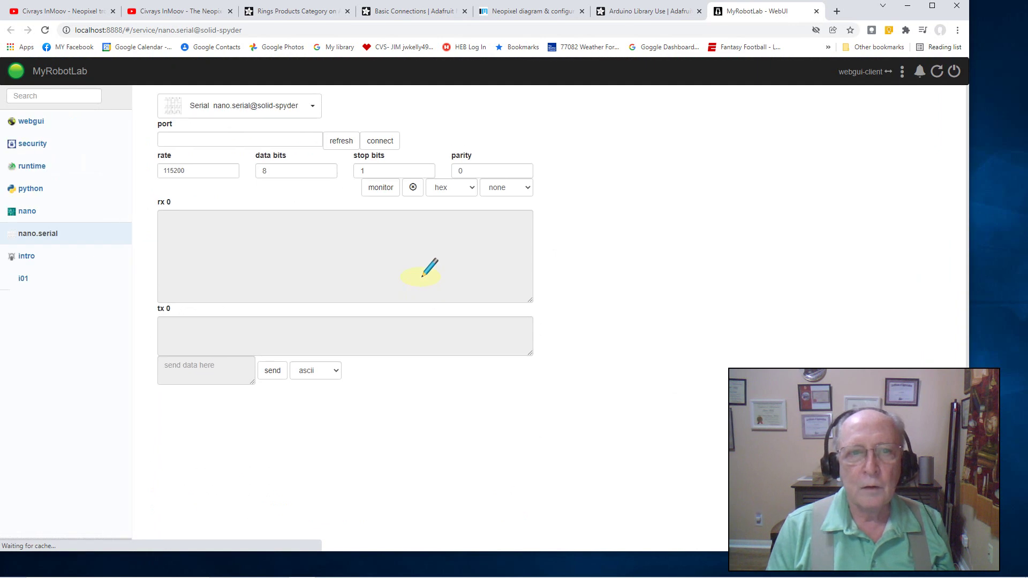
{"action": "left_click", "coordinate": [37, 163]}
{"action": "left_click", "coordinate": [175, 208]}
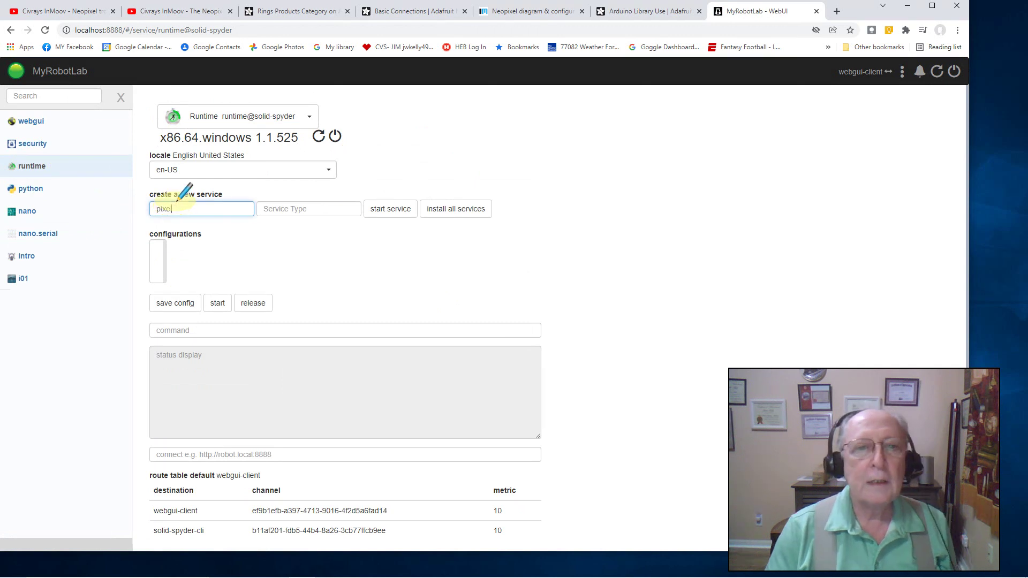
{"action": "left_click", "coordinate": [303, 210]}
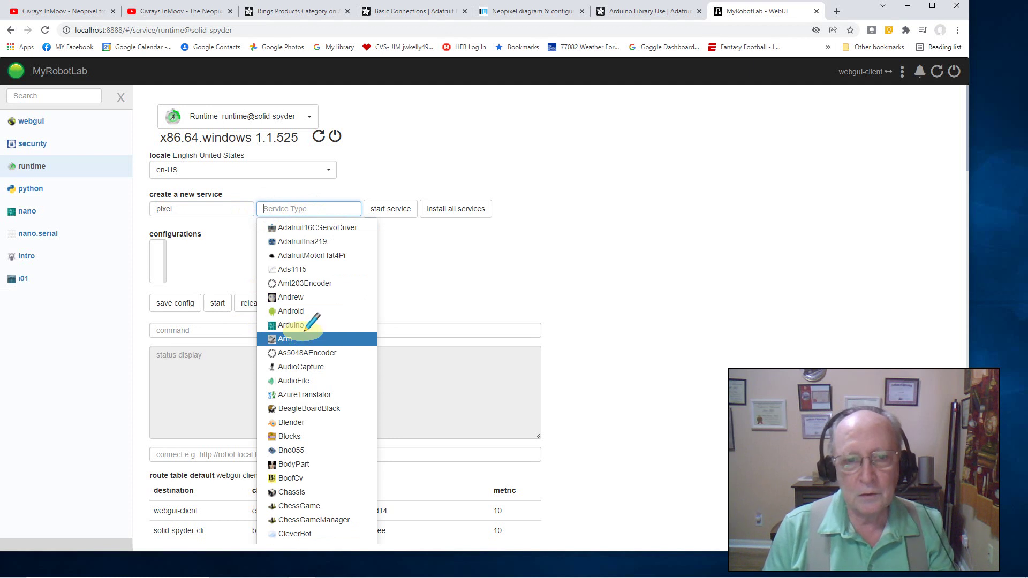
{"action": "scroll", "coordinate": [311, 323], "scroll_direction": "down", "scroll_amount": 12}
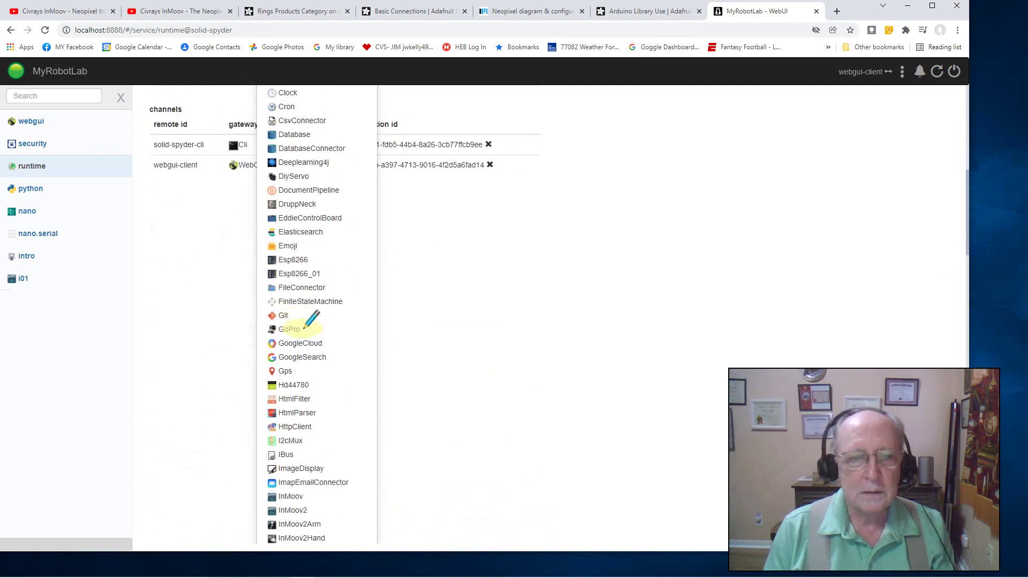
{"action": "scroll", "coordinate": [310, 320], "scroll_direction": "down", "scroll_amount": 9}
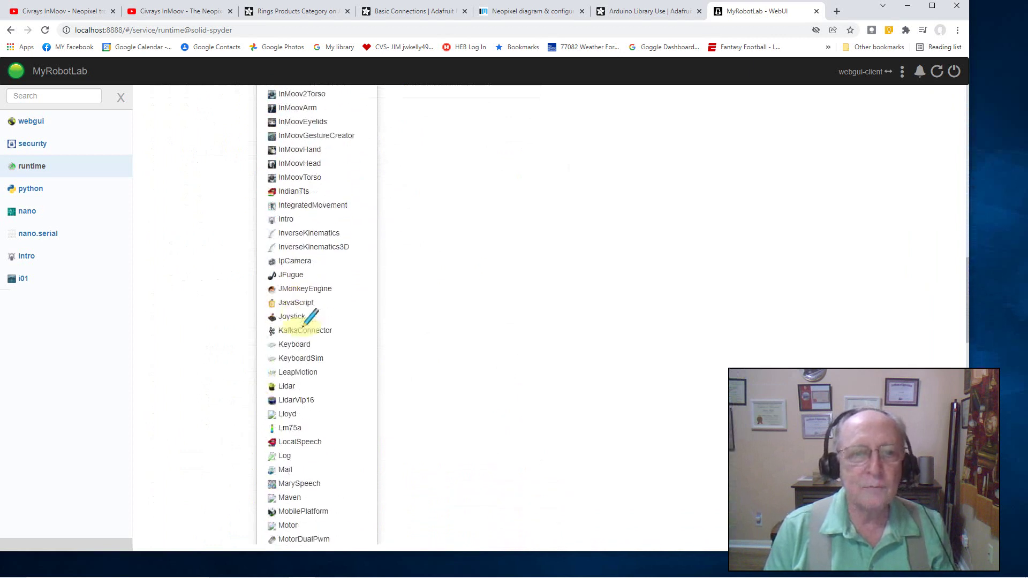
{"action": "scroll", "coordinate": [303, 327], "scroll_direction": "down", "scroll_amount": 5}
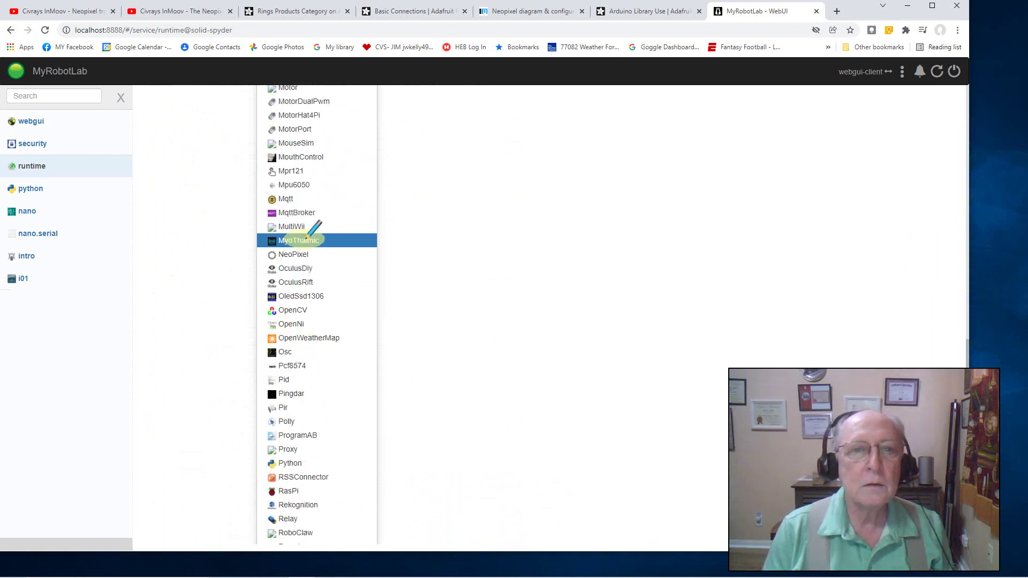
{"action": "left_click", "coordinate": [303, 254]}
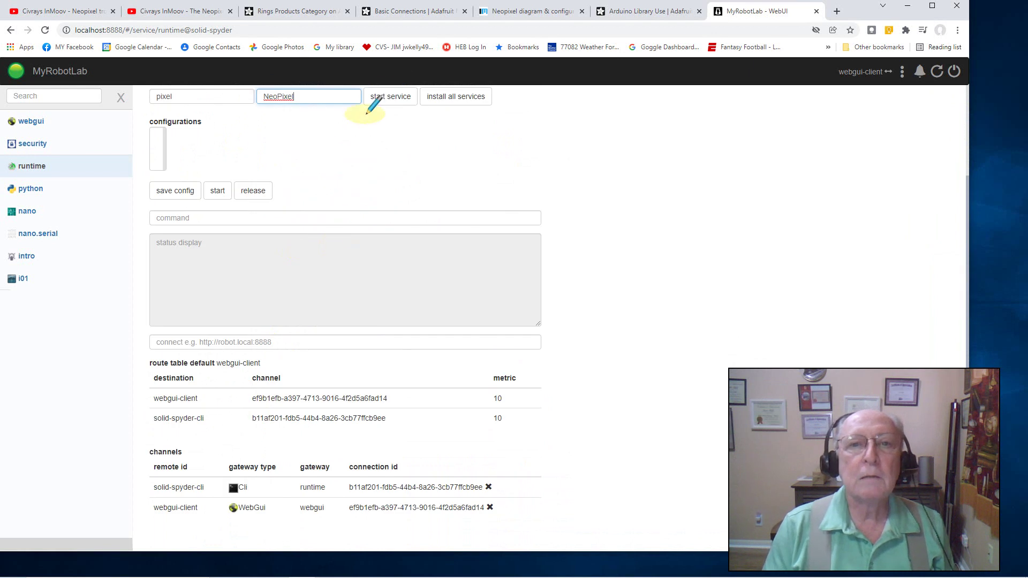
{"action": "left_click", "coordinate": [394, 89]}
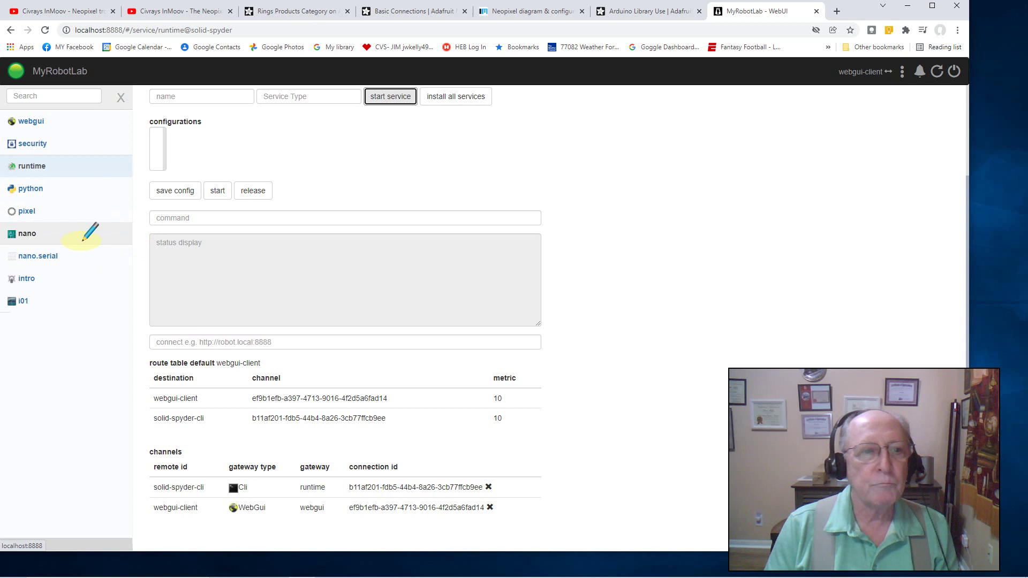
Set the nano service's board type to nano and its port to COM5, and connect the board.
{"action": "left_click", "coordinate": [24, 229]}
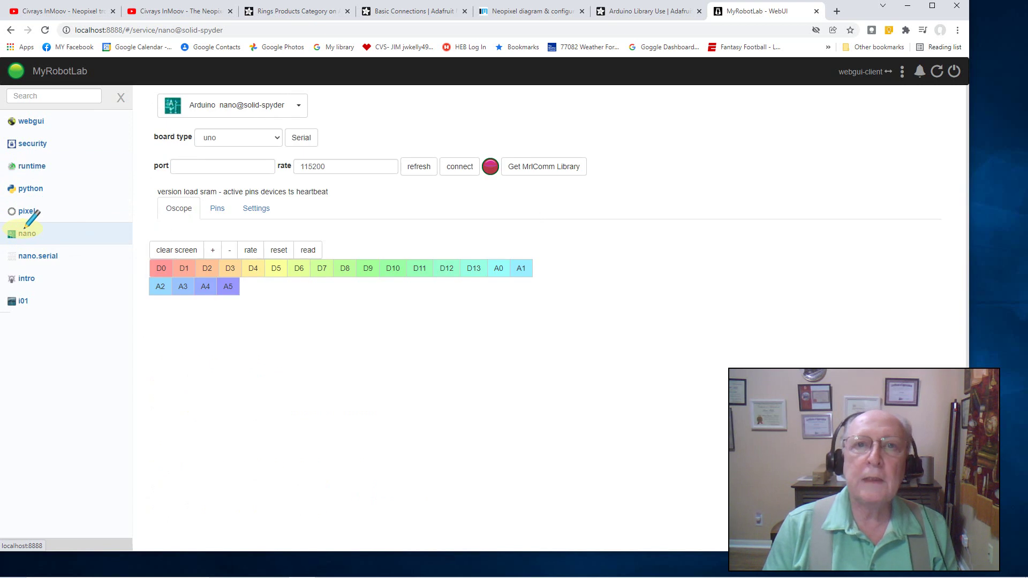
{"action": "left_click", "coordinate": [278, 138]}
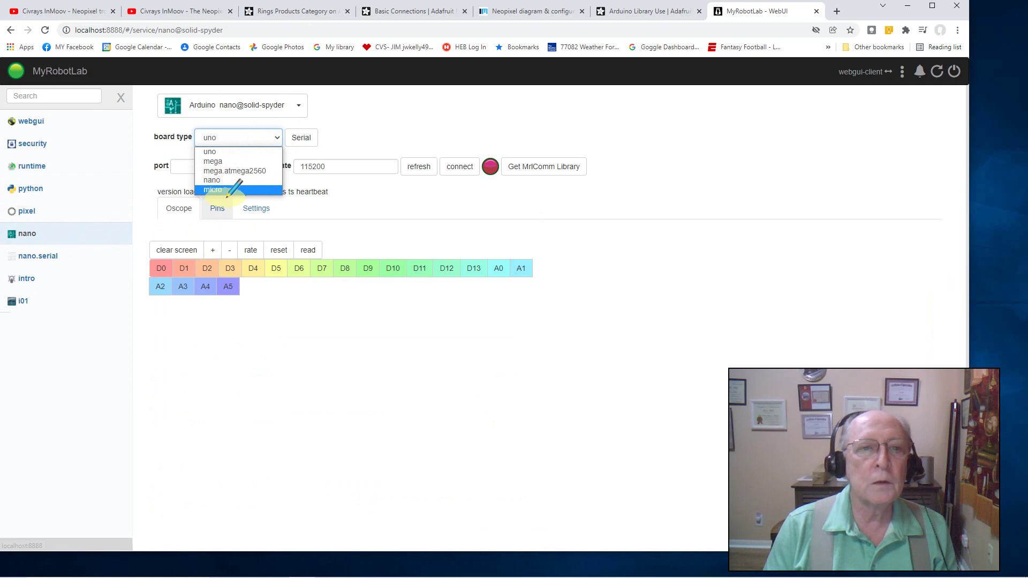
{"action": "left_click", "coordinate": [220, 180]}
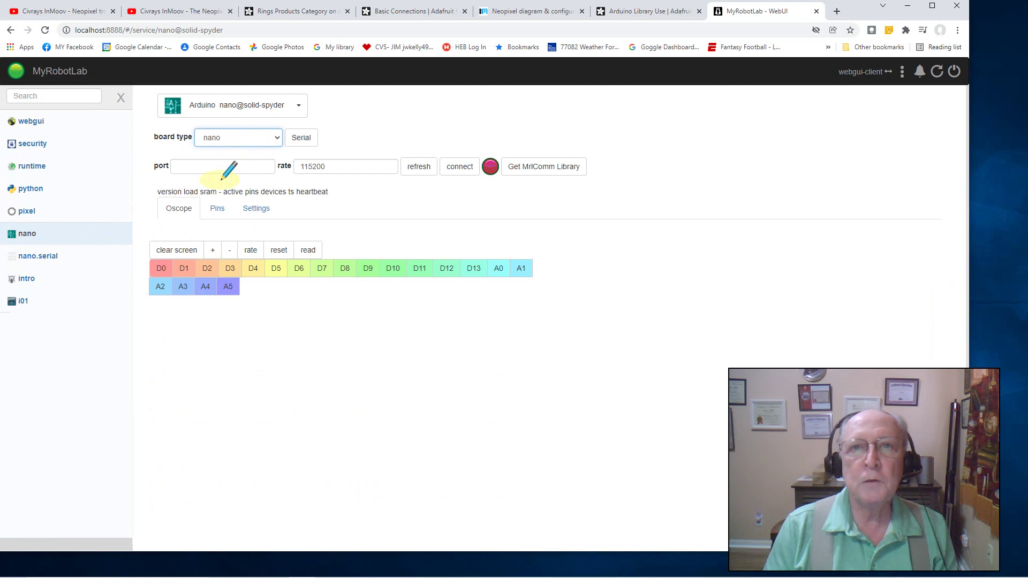
{"action": "left_click", "coordinate": [227, 166]}
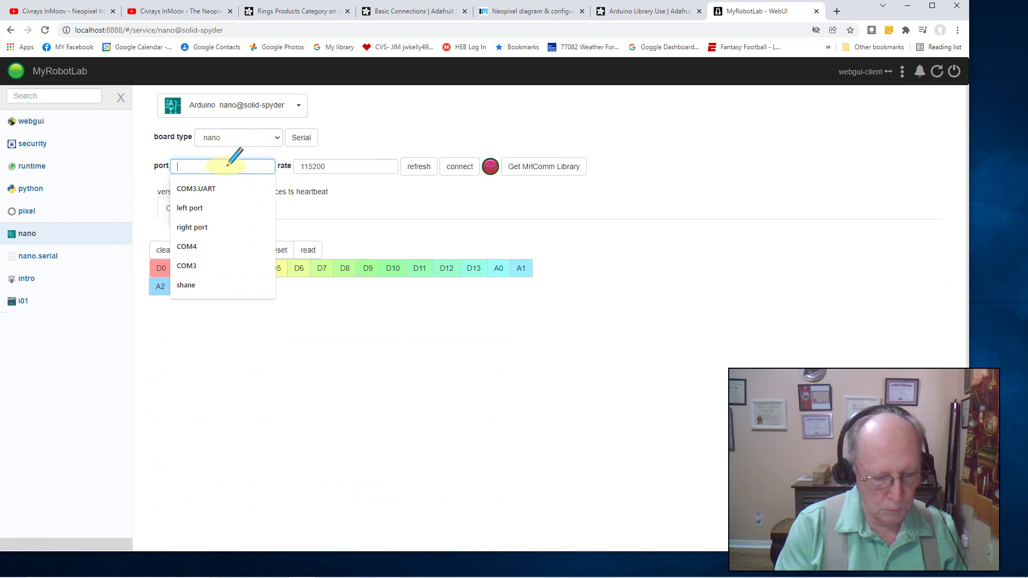
{"action": "type", "text": "com5"}
{"action": "left_click", "coordinate": [185, 208]}
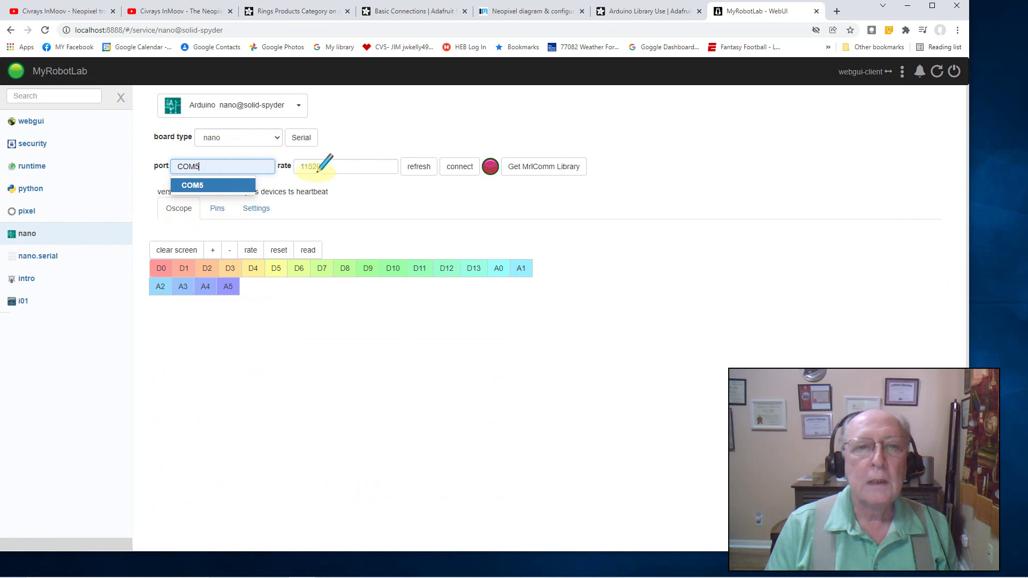
{"action": "left_click", "coordinate": [462, 166]}
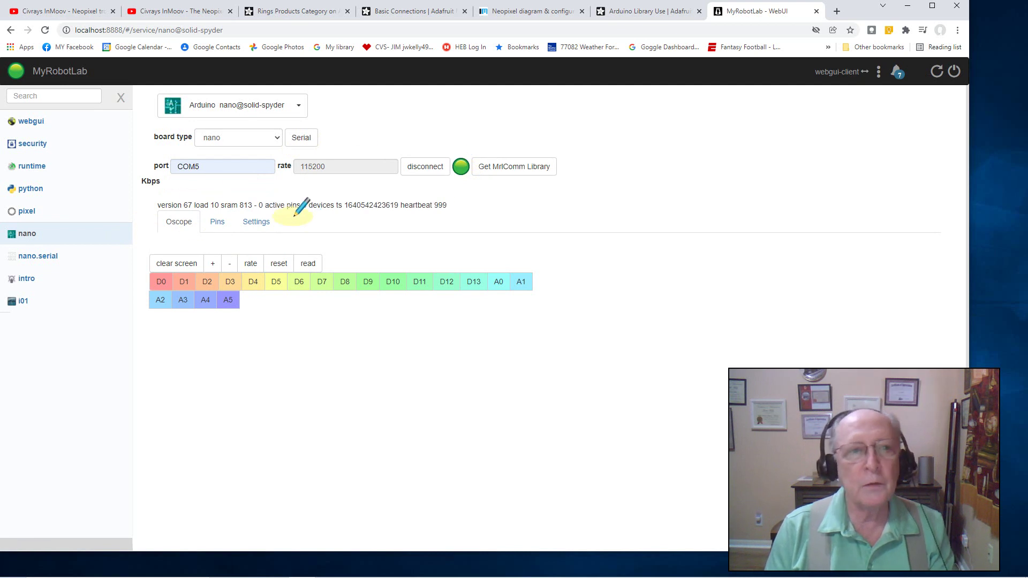
Configure the pixel service with controller nano, pin 6 and 16 pixels, and attach it to the controller.
{"action": "left_click", "coordinate": [35, 208]}
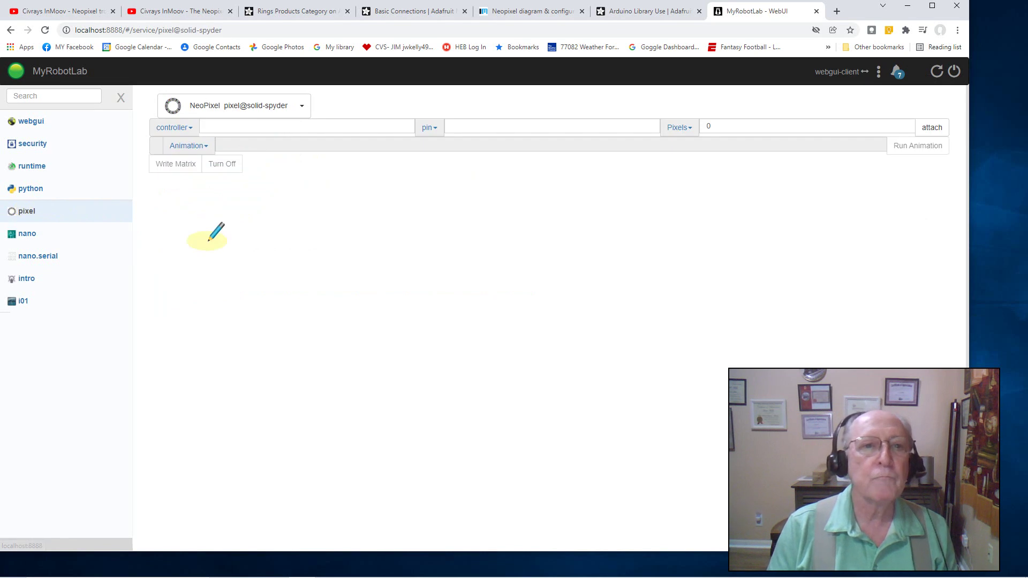
{"action": "left_click", "coordinate": [192, 127]}
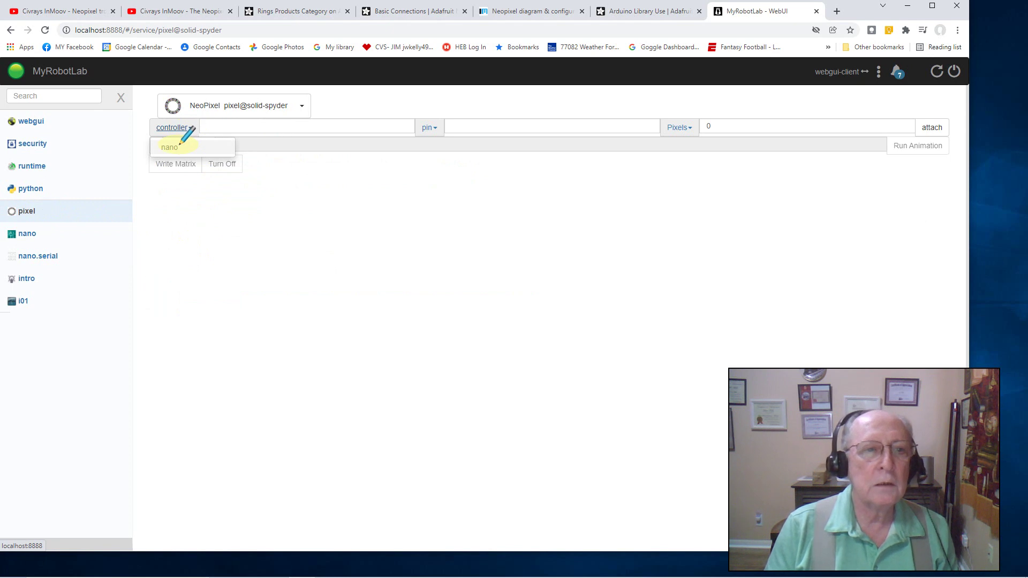
{"action": "left_click", "coordinate": [180, 145]}
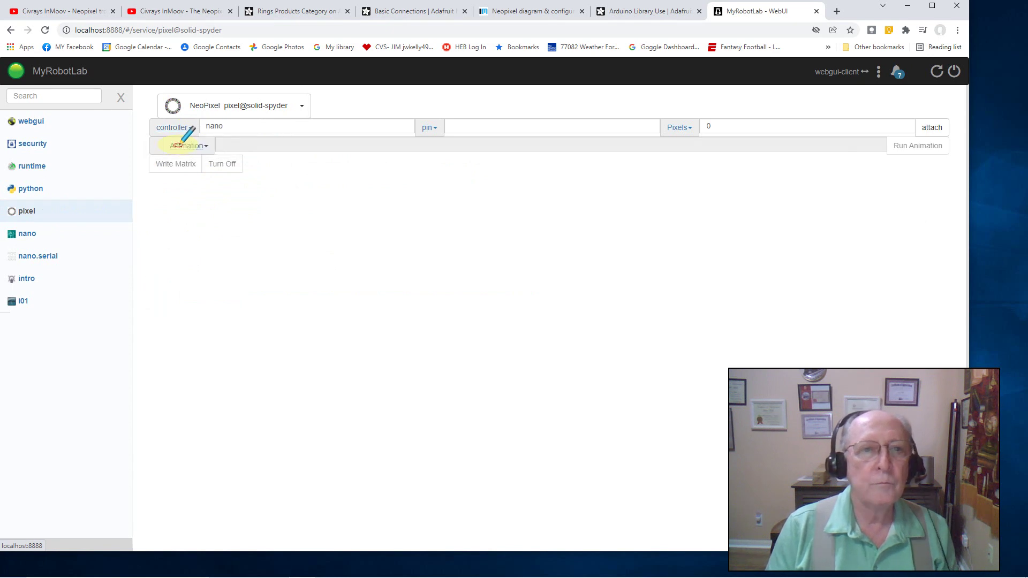
{"action": "left_click", "coordinate": [438, 120]}
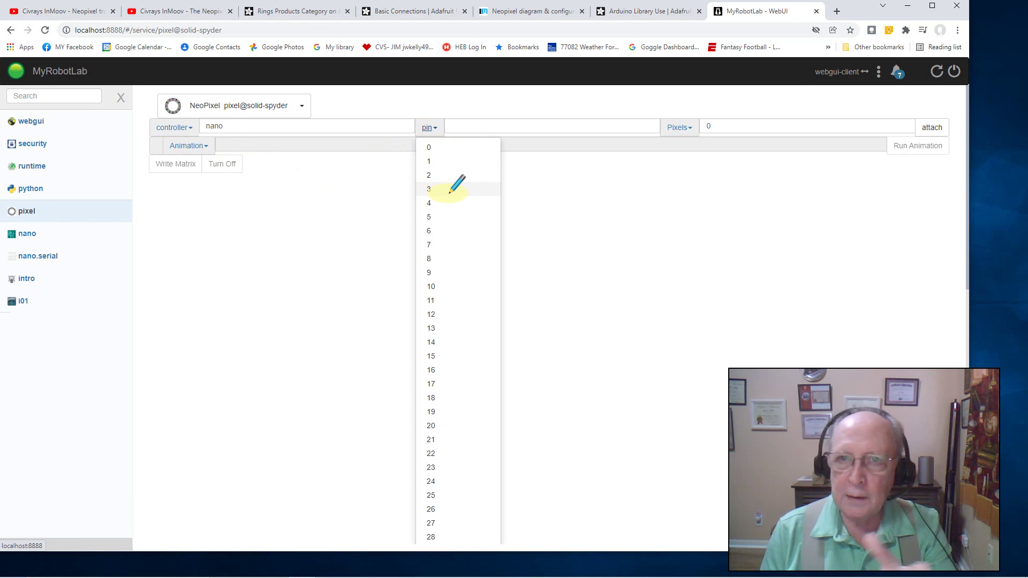
{"action": "left_click", "coordinate": [440, 229]}
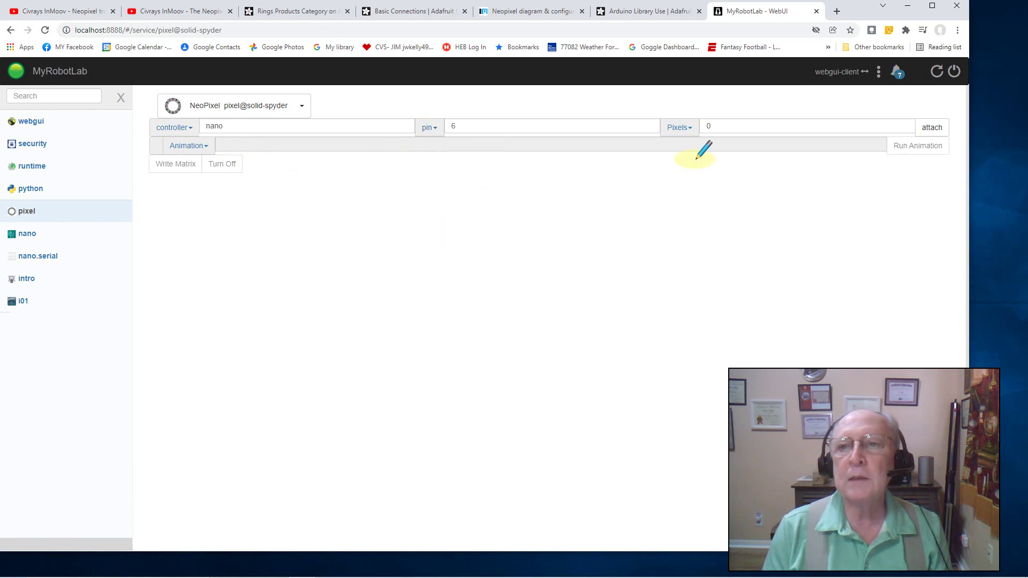
{"action": "left_click", "coordinate": [690, 127]}
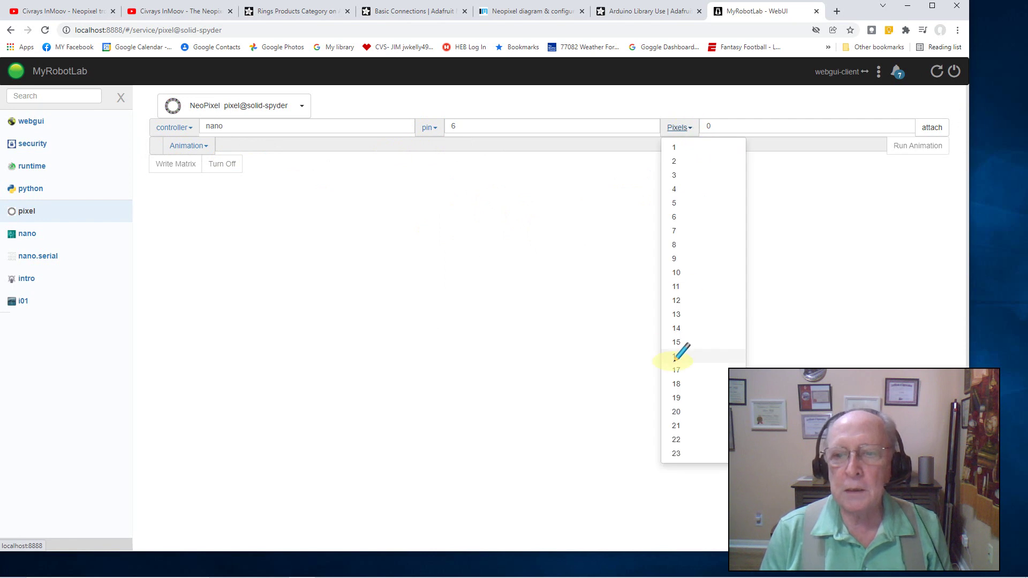
{"action": "left_click", "coordinate": [676, 355]}
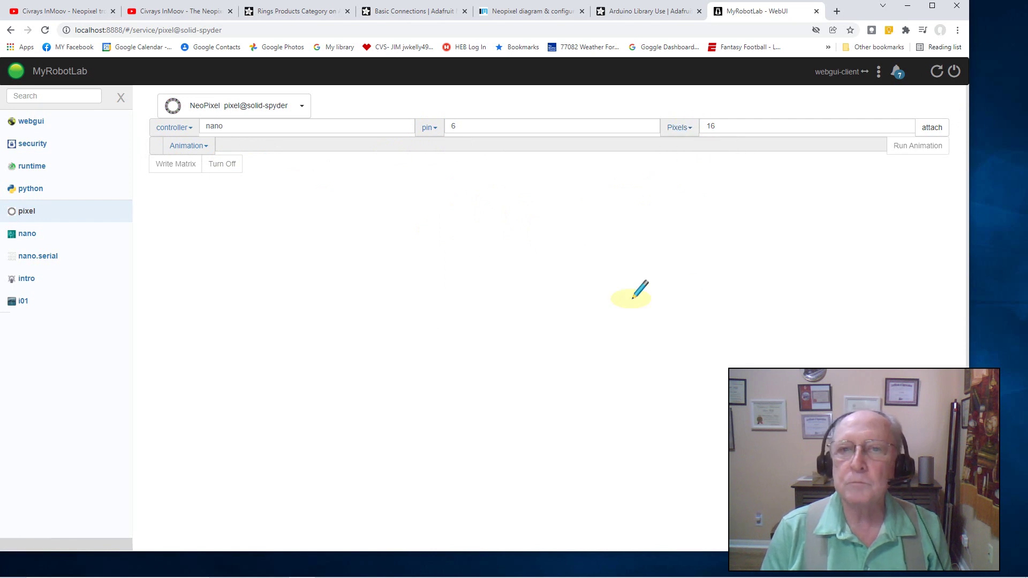
{"action": "left_click", "coordinate": [933, 126]}
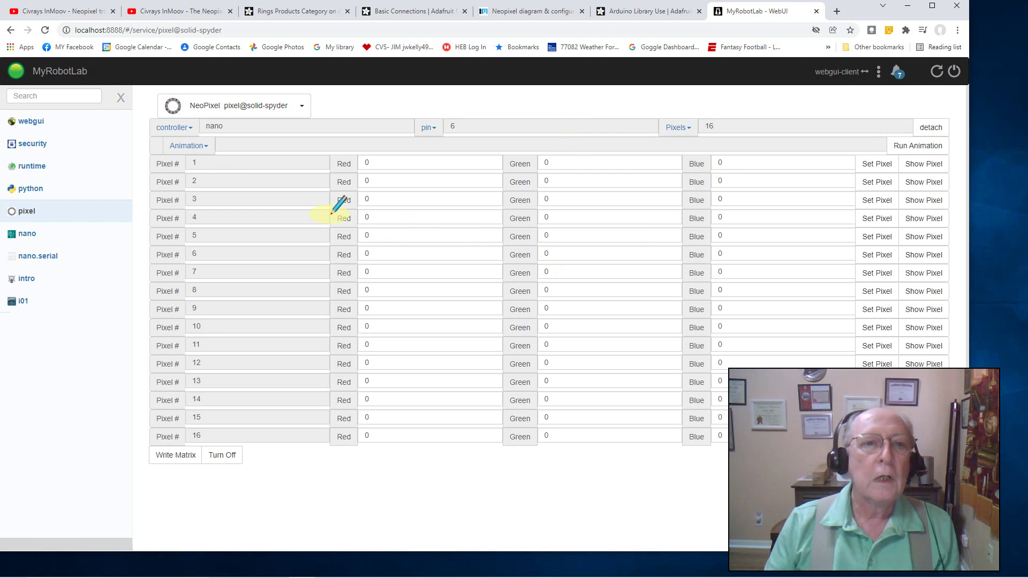
Choose Rainbow as the animation for the pixel service.
{"action": "left_click", "coordinate": [204, 145]}
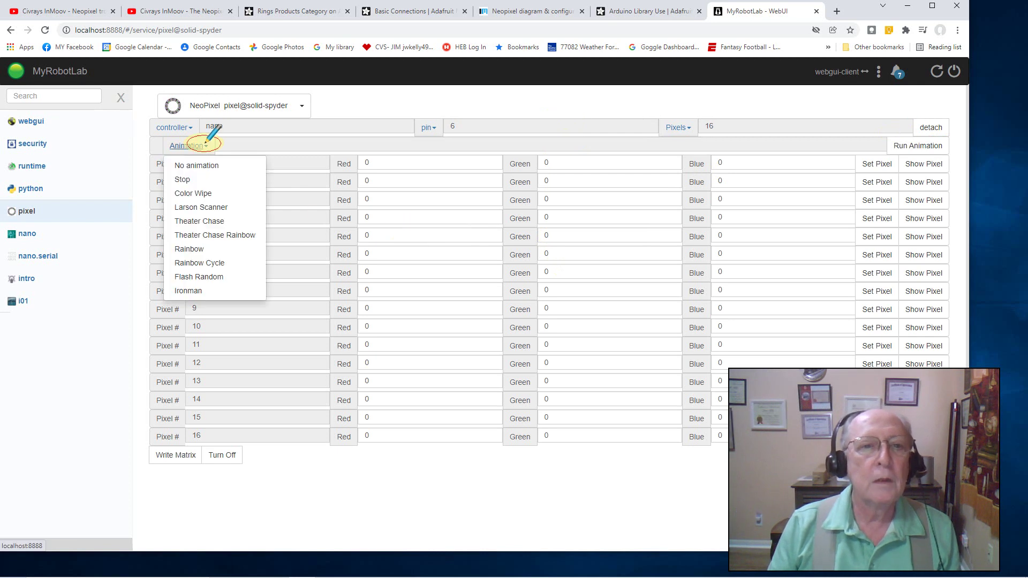
{"action": "left_click", "coordinate": [208, 246]}
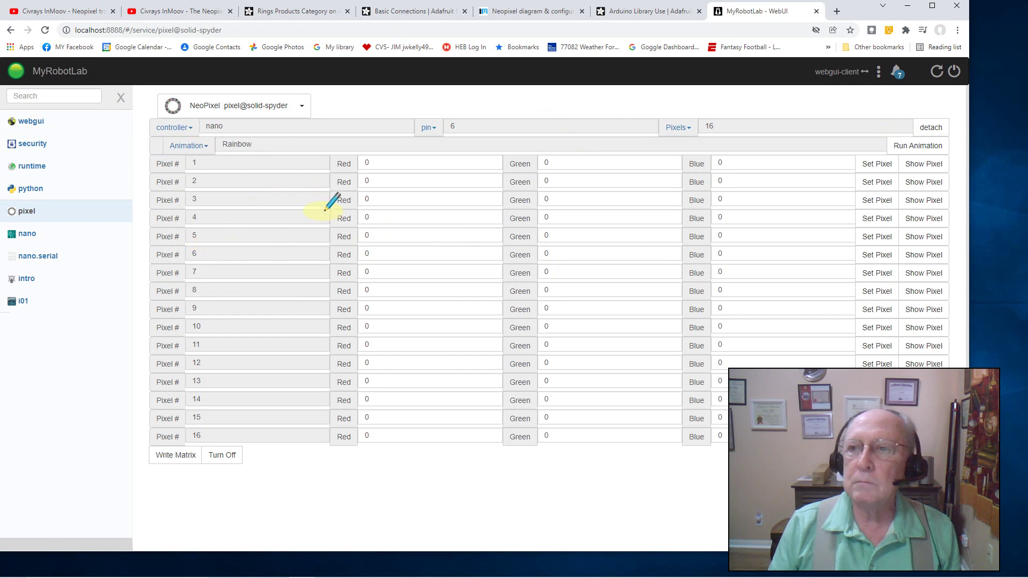